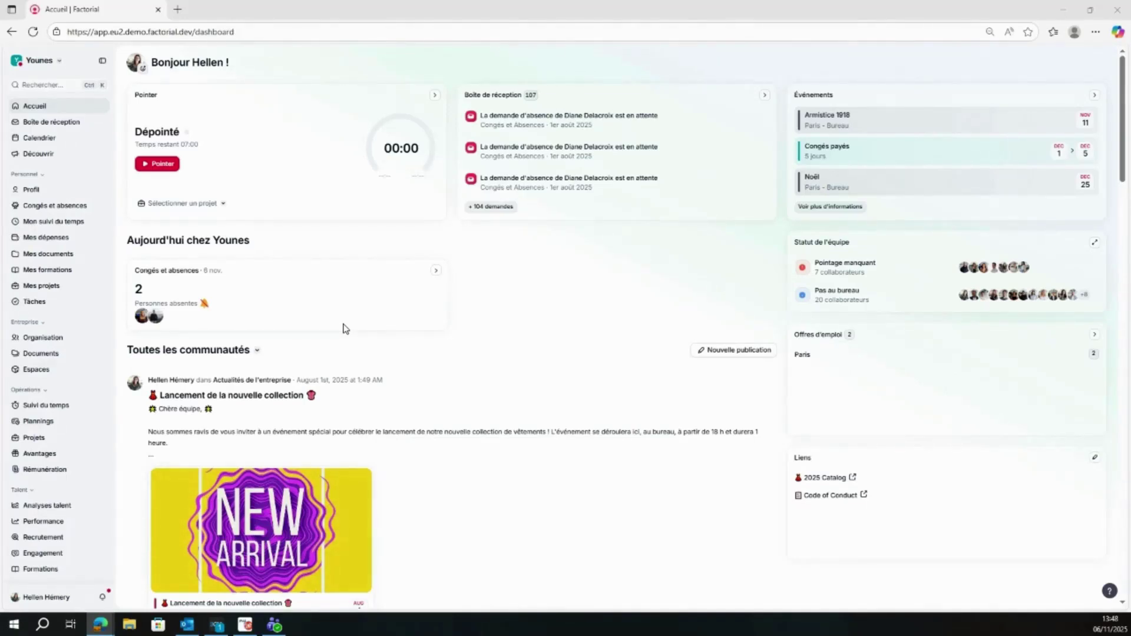
- Review the company training list and catalogue, as well as the personal trainings and training requests
left_click(37, 570)
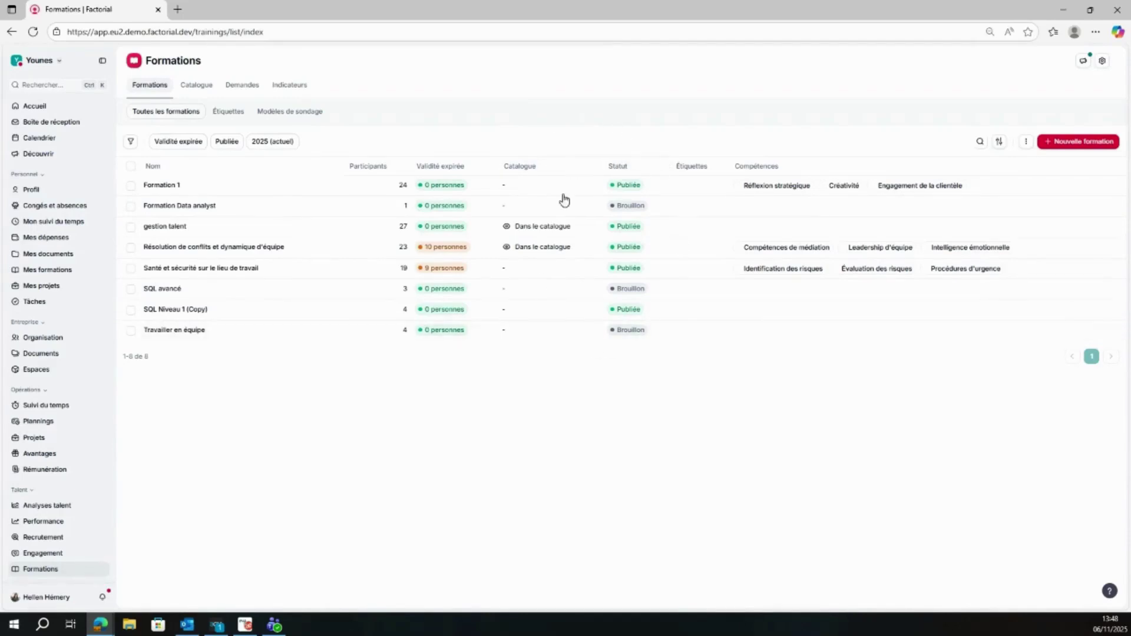
left_click(192, 88)
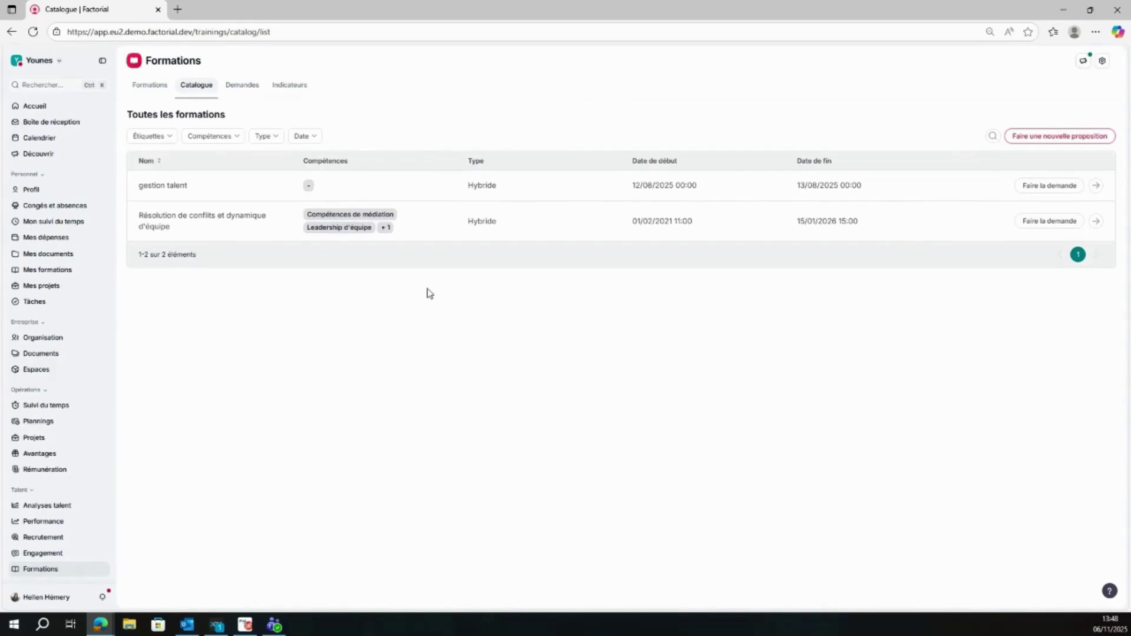
left_click(57, 272)
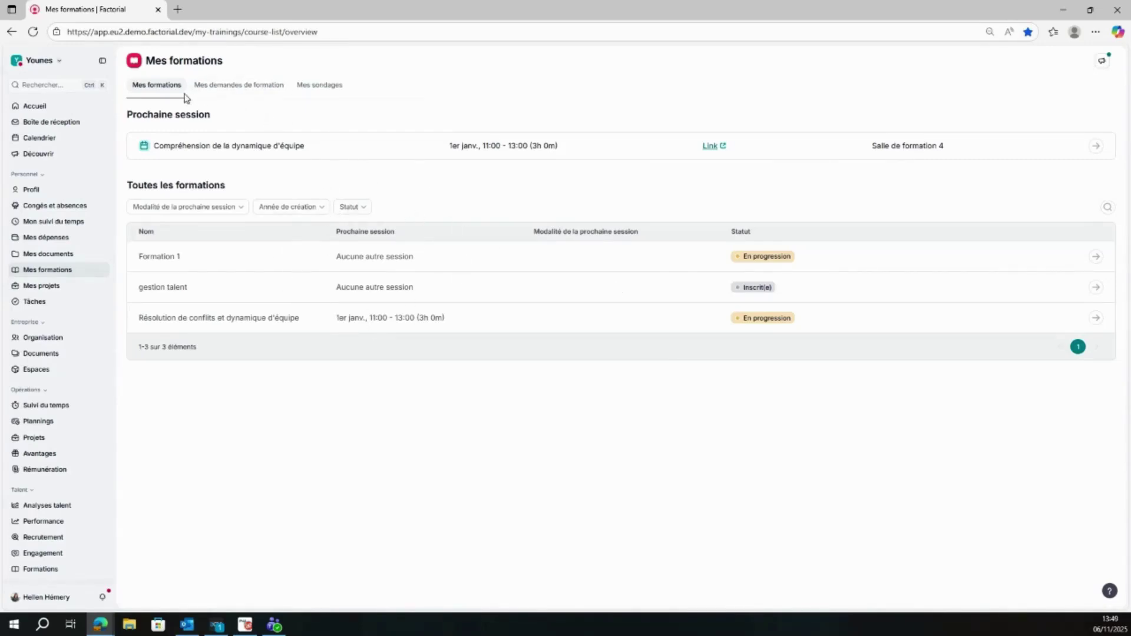
left_click(239, 85)
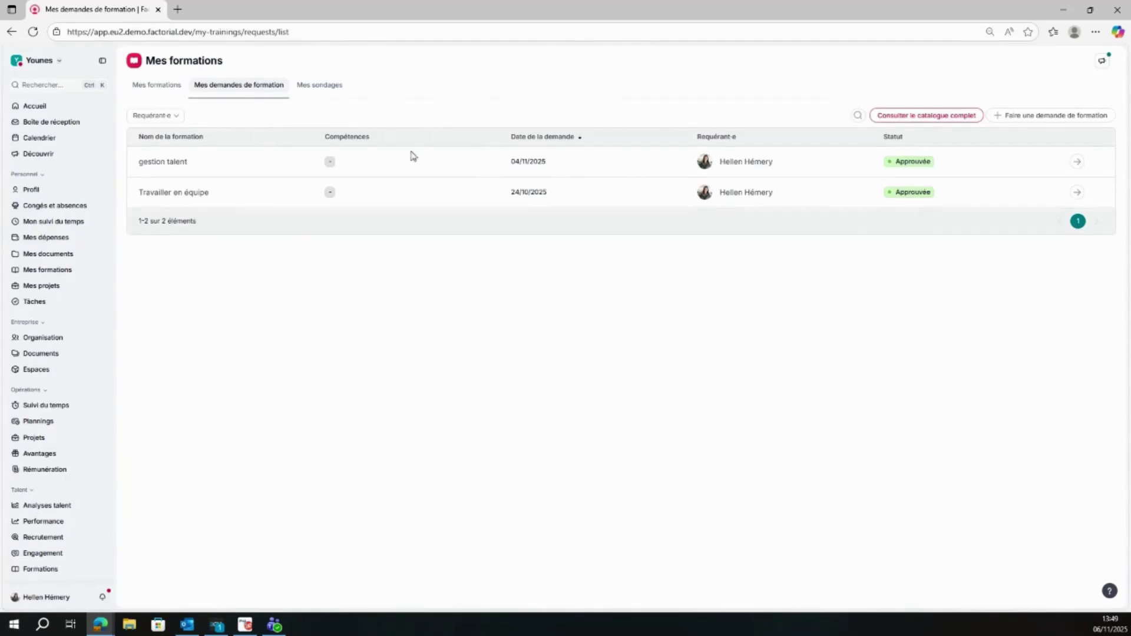
- View the training request options and the form for a new proposal, closing it without submitting a request
left_click(1052, 115)
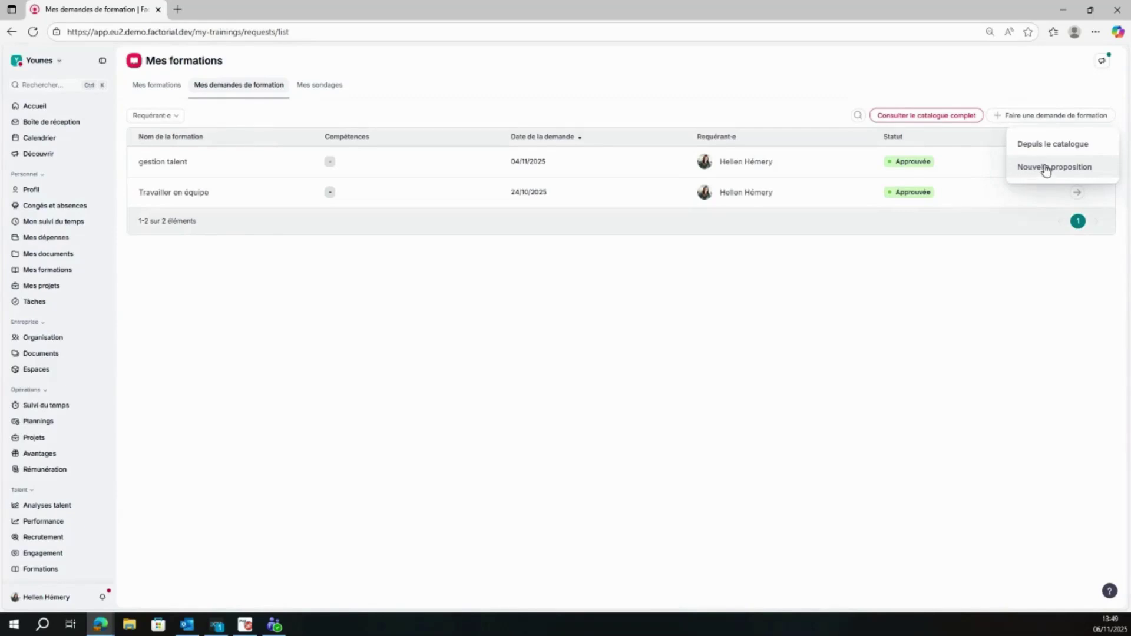
left_click(895, 284)
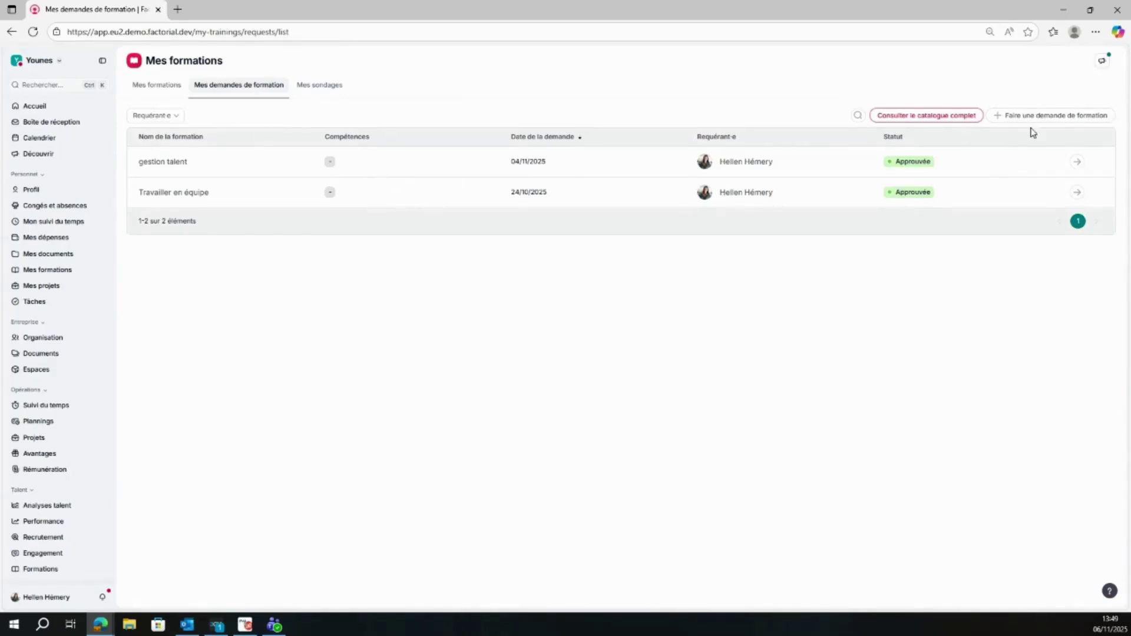
left_click(1058, 114)
left_click(1044, 167)
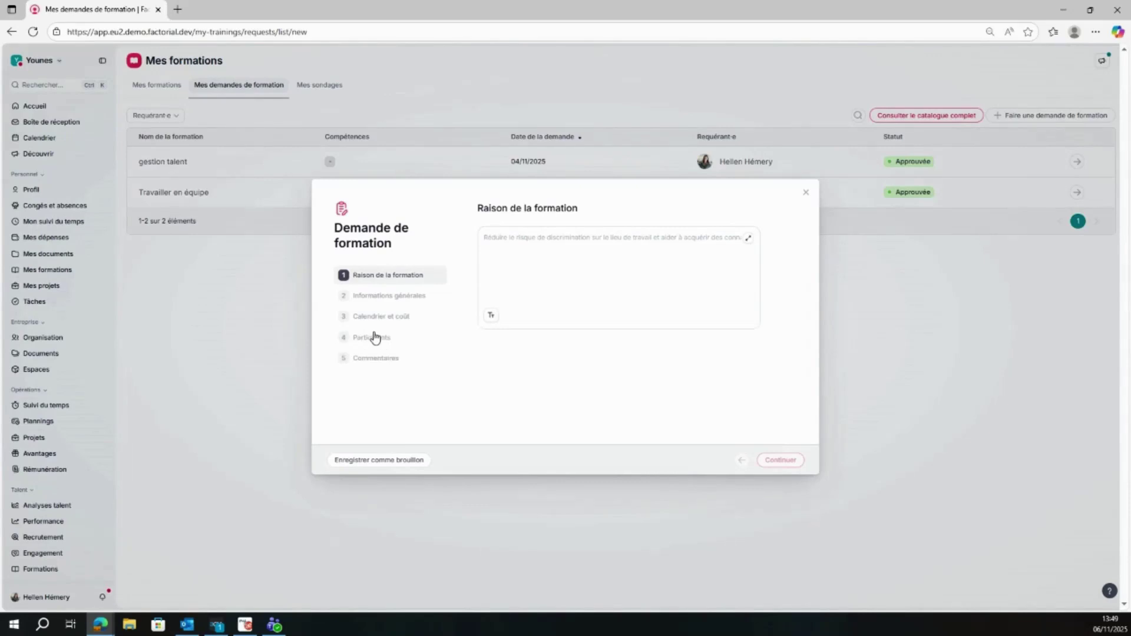
left_click(806, 194)
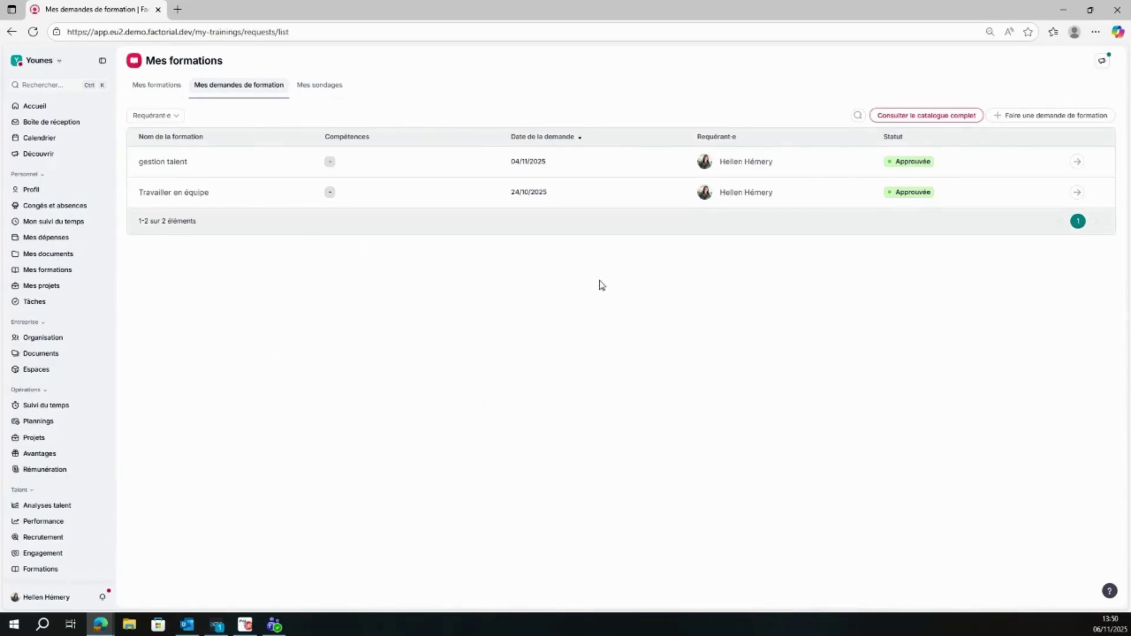
- Examine the company's training requests and the approve and refuse options of the pending request
left_click(51, 569)
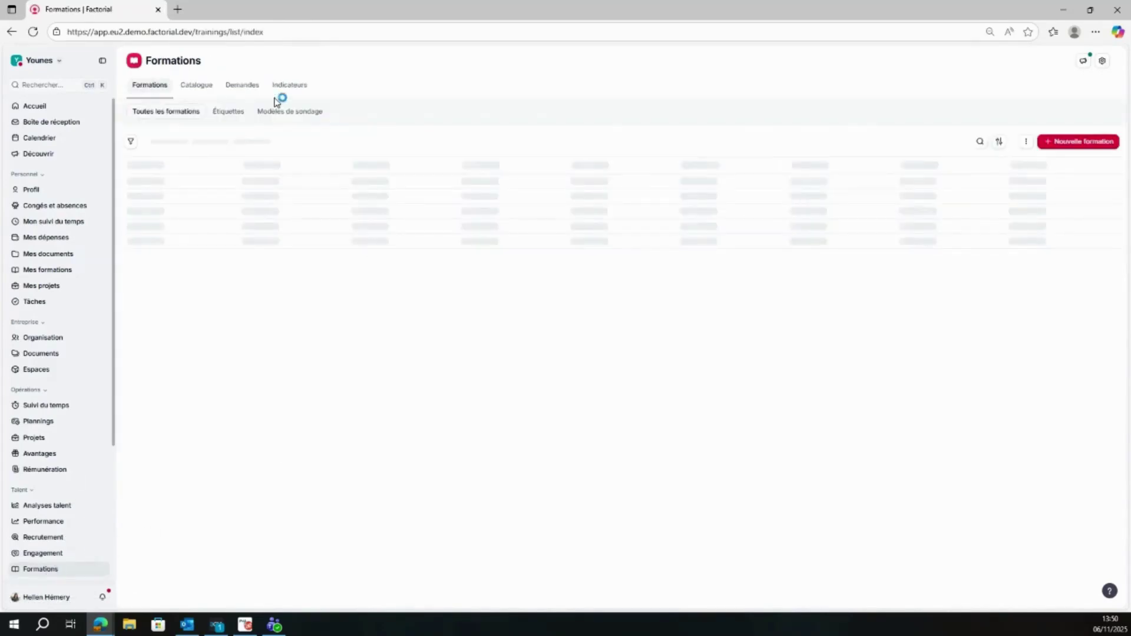
left_click(254, 88)
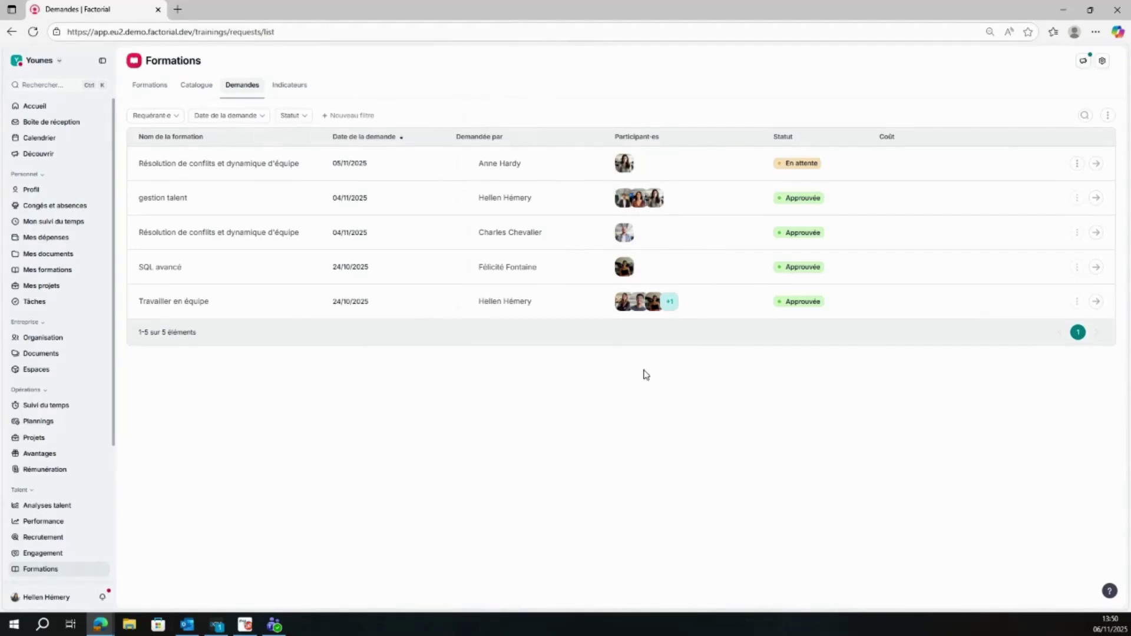
left_click(1076, 163)
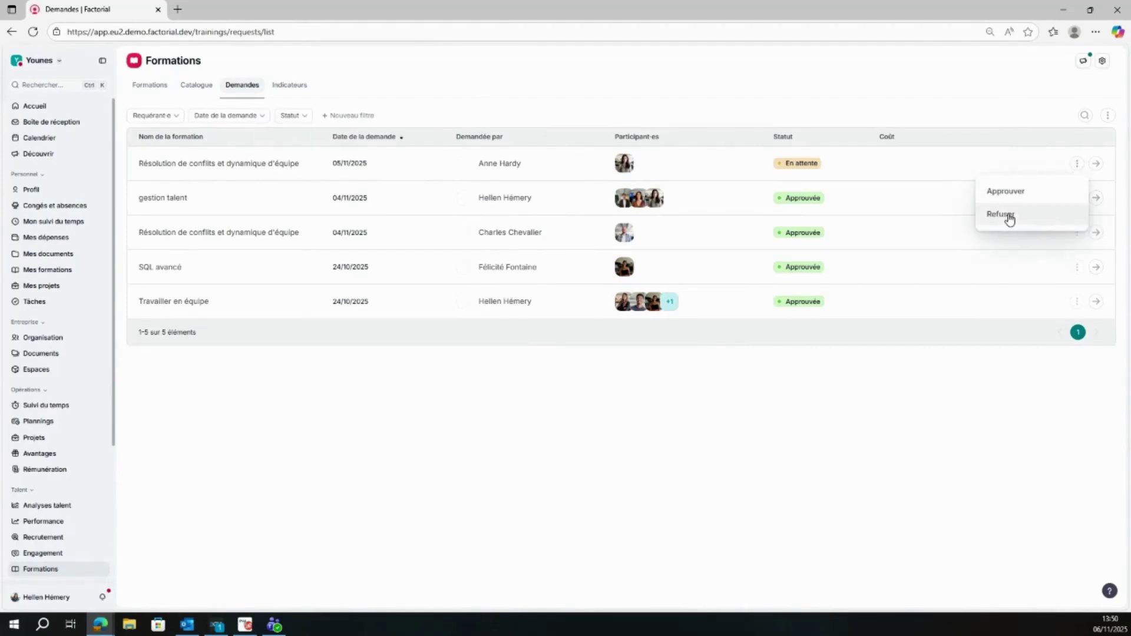
left_click(739, 450)
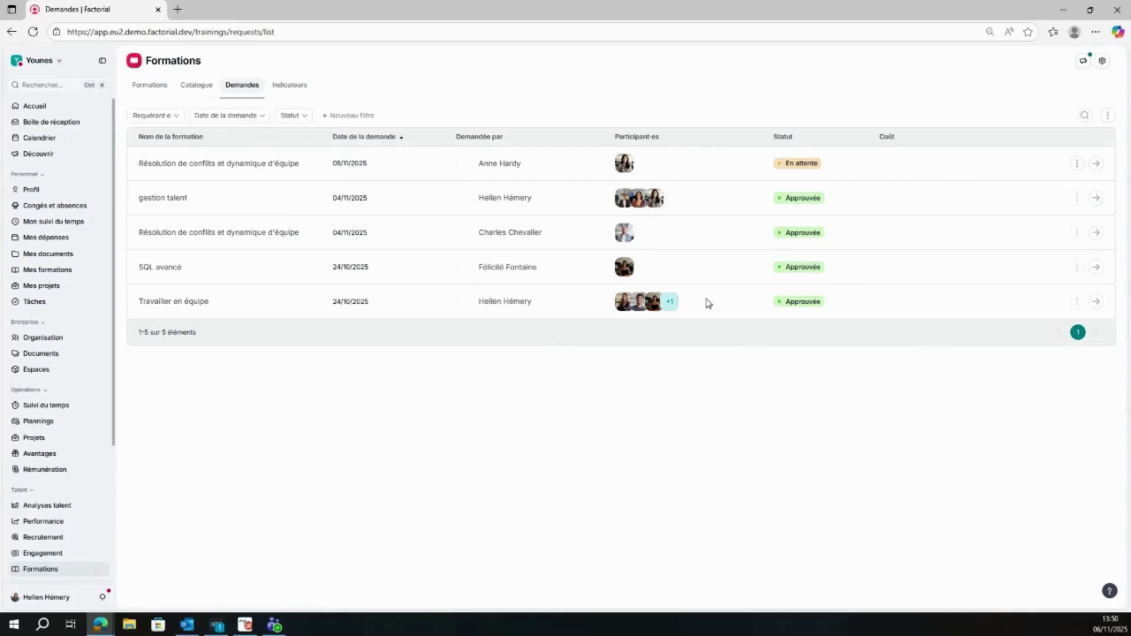
- Open the training group Groupe Février 2023 of Formation 1 from the company training list
left_click(163, 93)
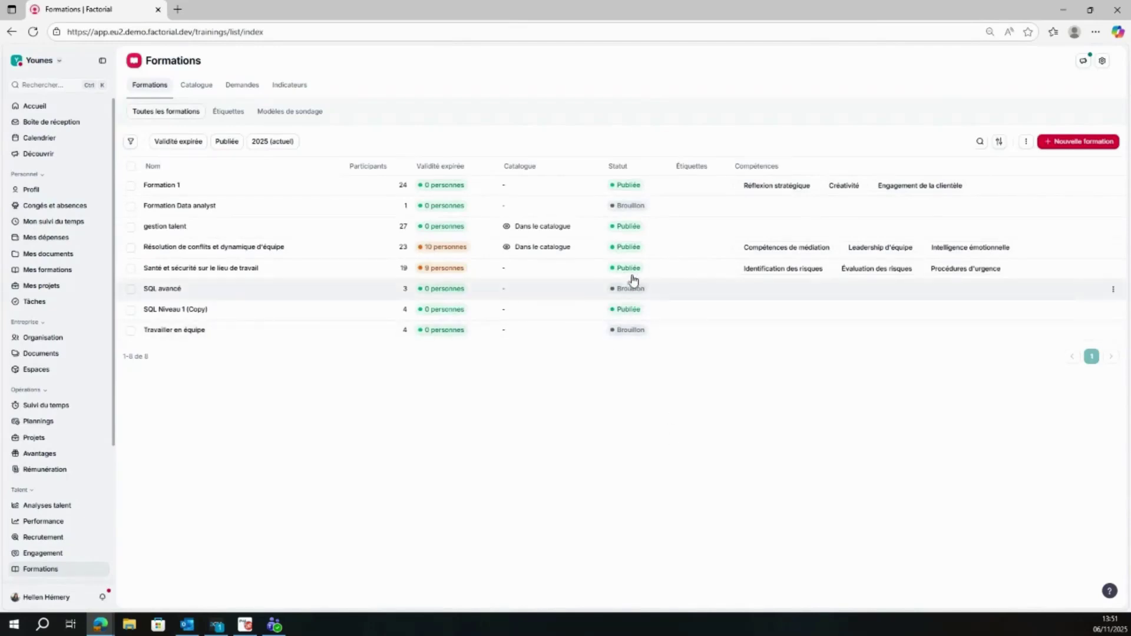
left_click(191, 185)
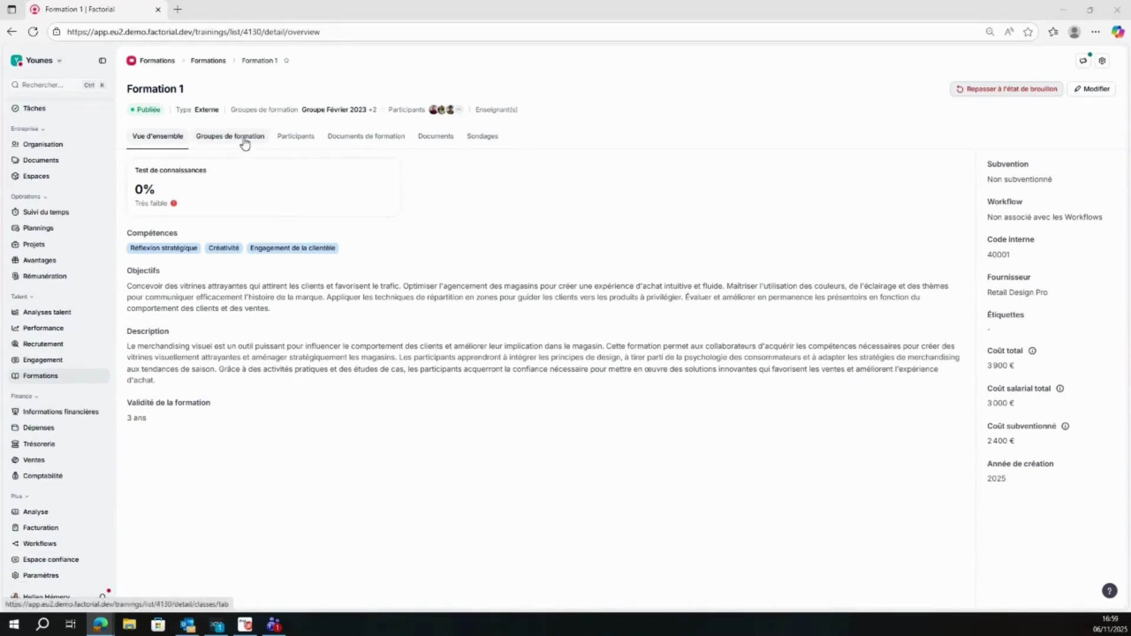
left_click(243, 141)
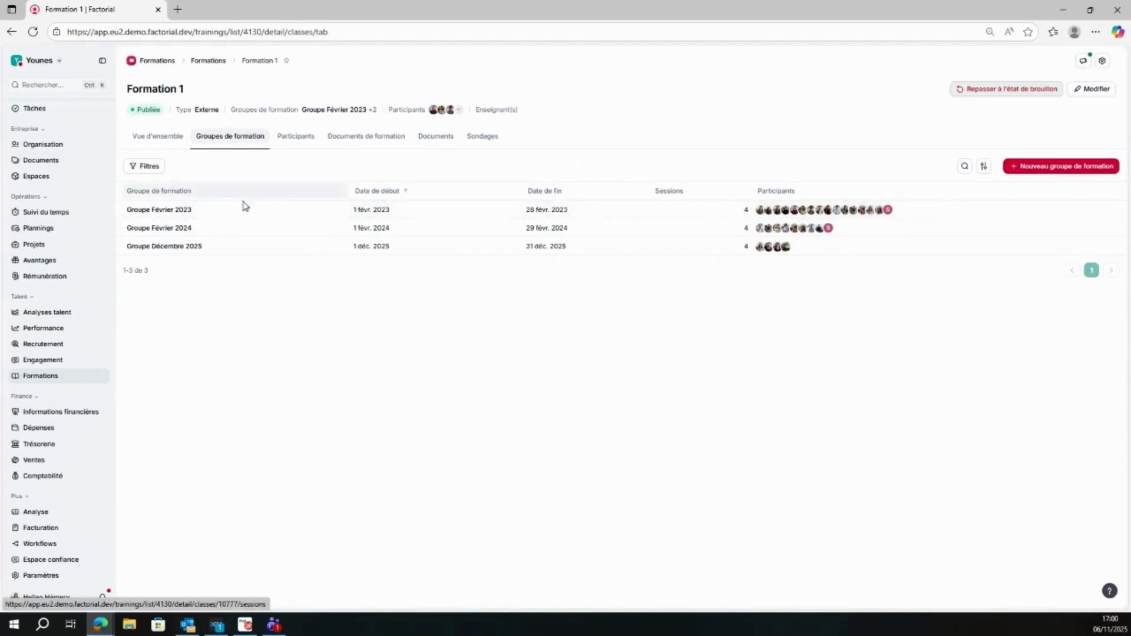
left_click(216, 212)
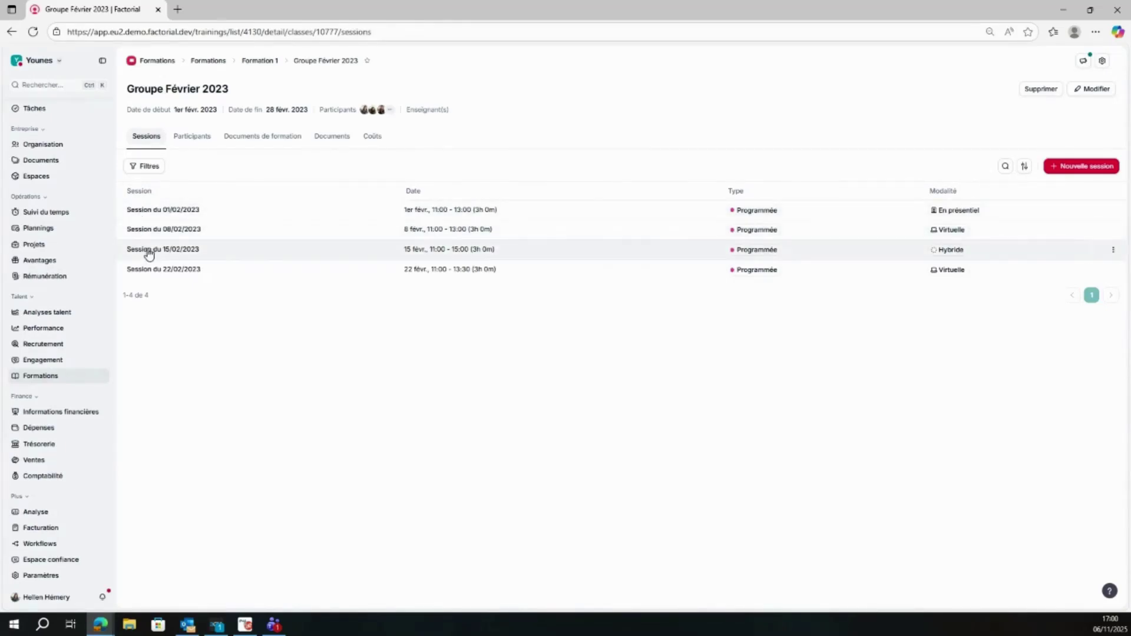
- In the 01/02/2023 session, mark the first five listed participants as Non suivie and close the session details
left_click(168, 215)
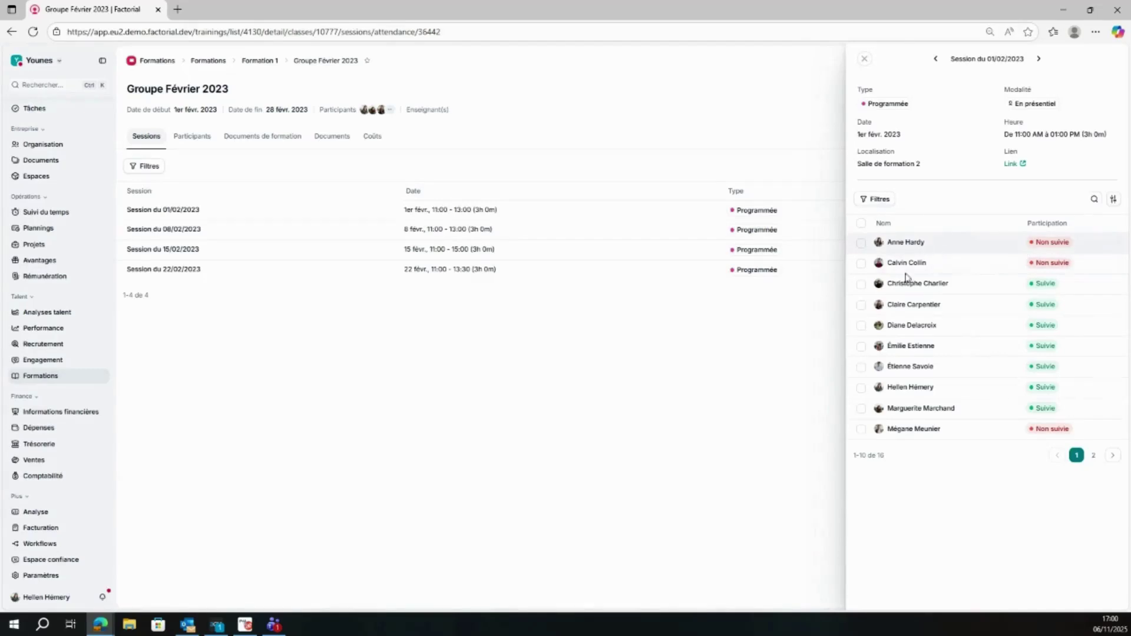
left_click(860, 242)
left_click(861, 263)
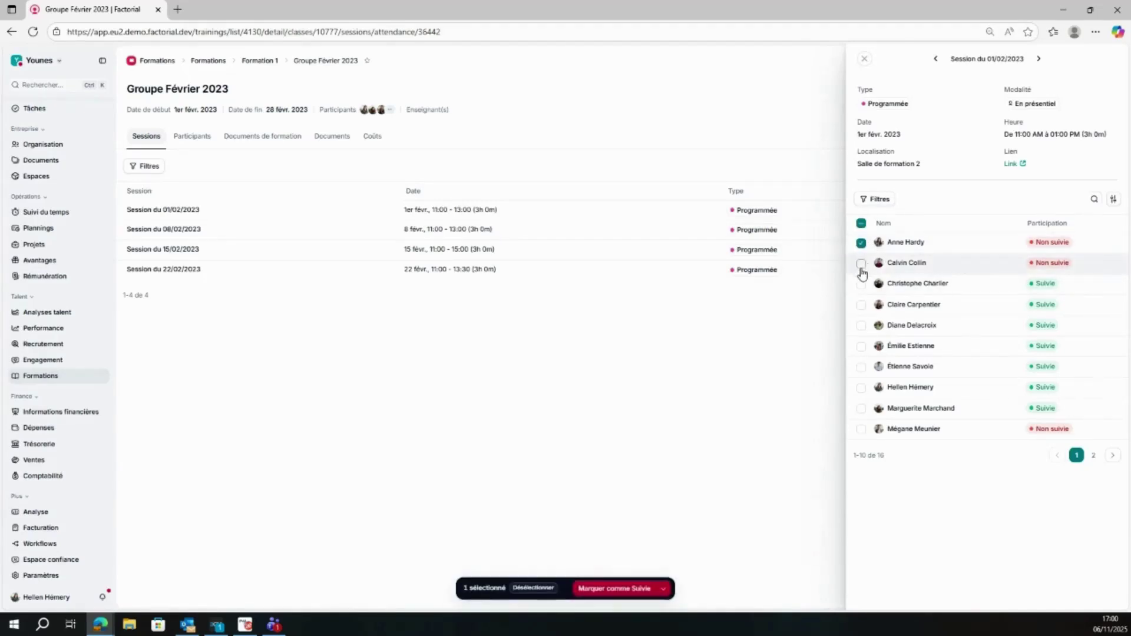
left_click(860, 284)
left_click(861, 305)
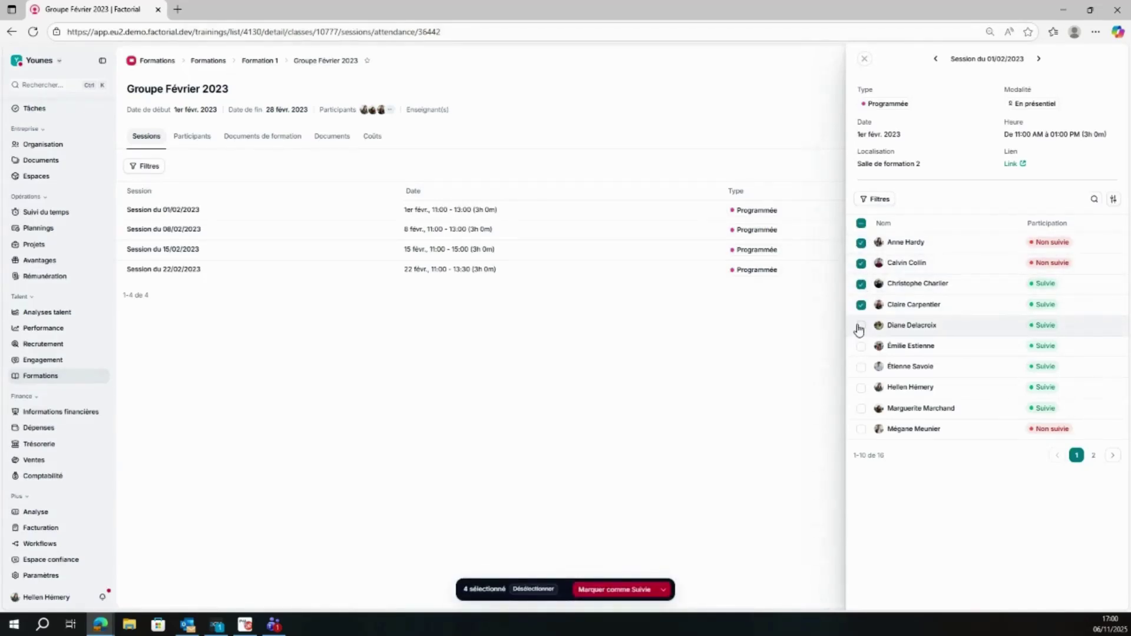
left_click(860, 326)
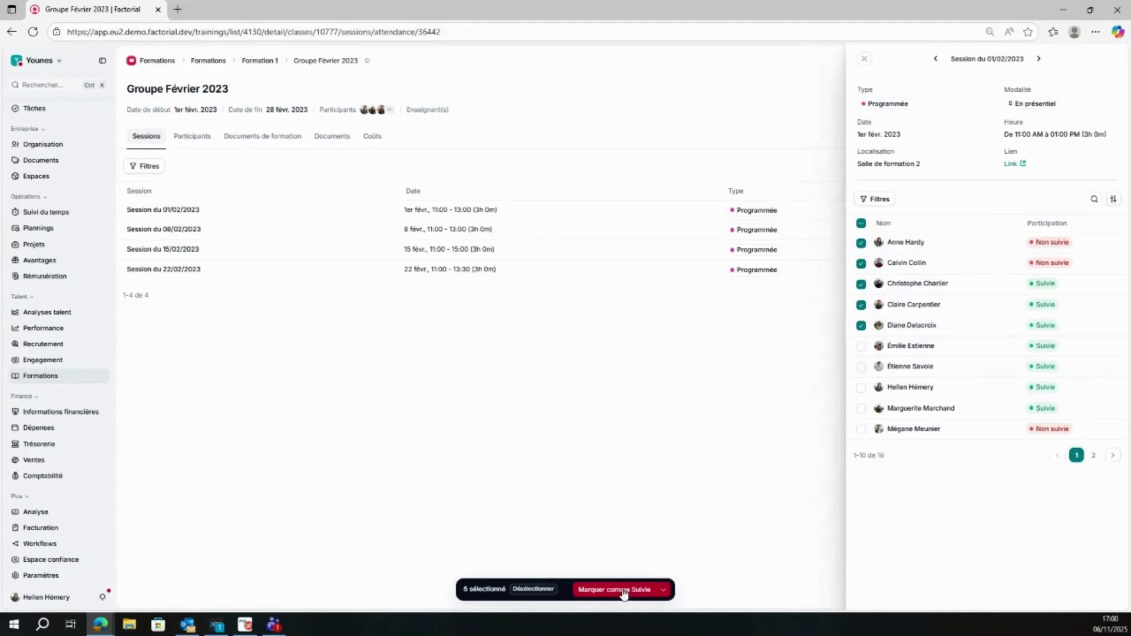
left_click(663, 590)
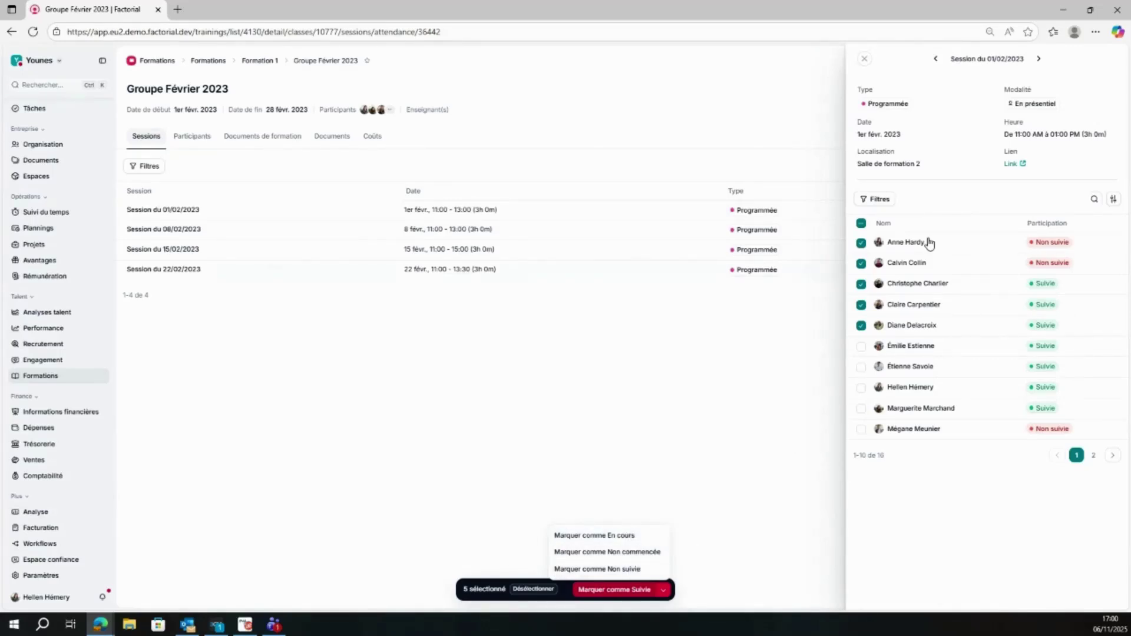
left_click(632, 569)
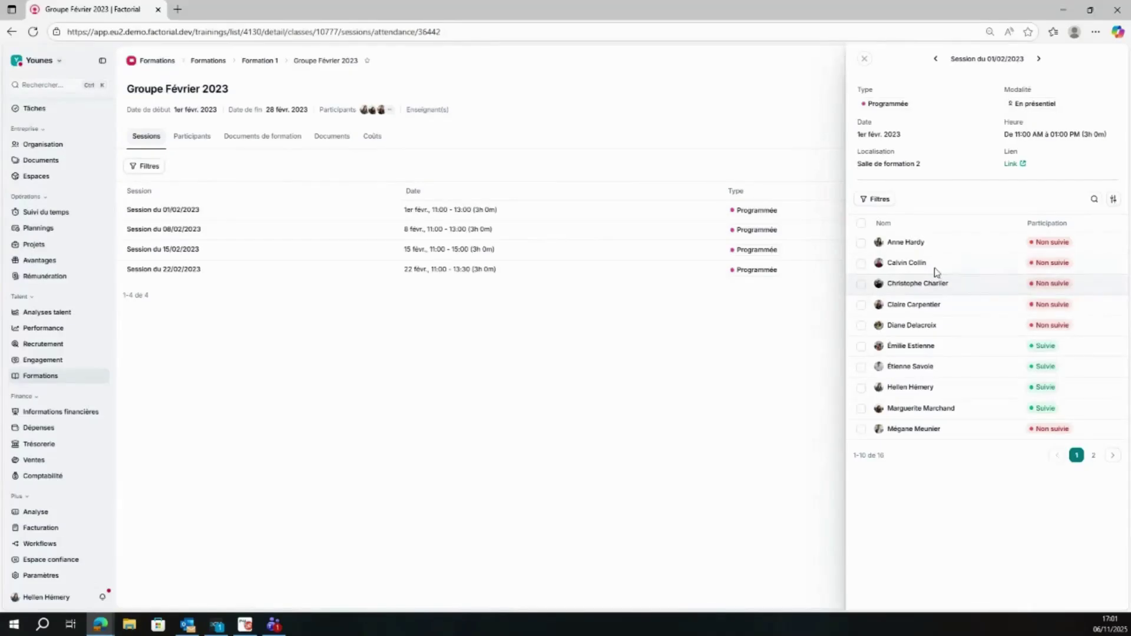
left_click(674, 393)
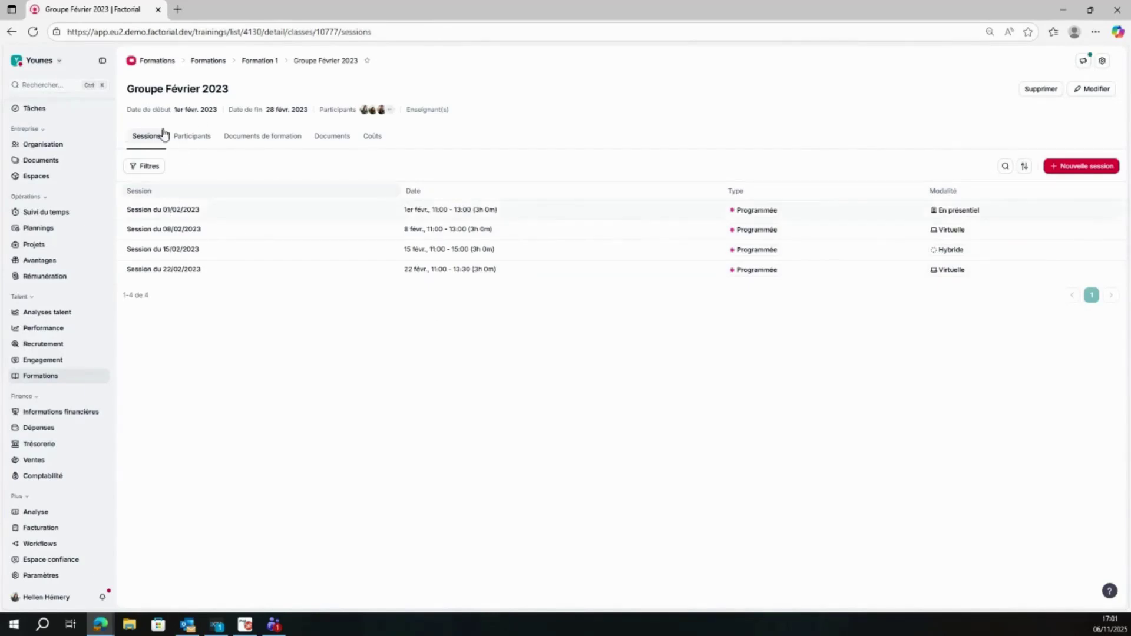
- Review the participants, documents and costs of Groupe Février 2023
left_click(202, 137)
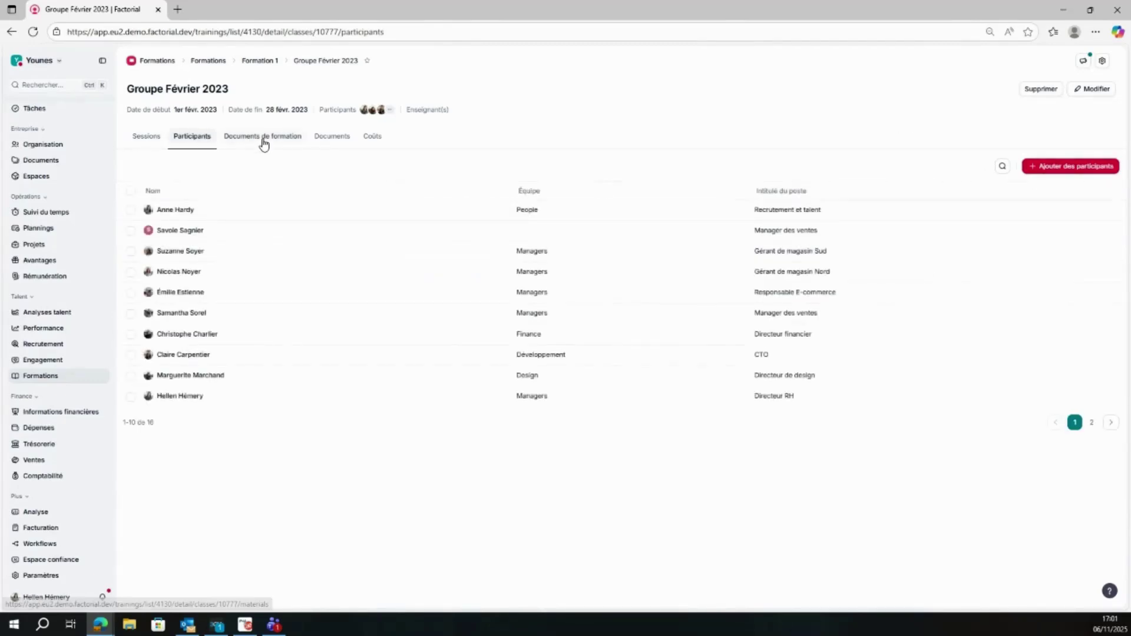
left_click(297, 141)
left_click(332, 139)
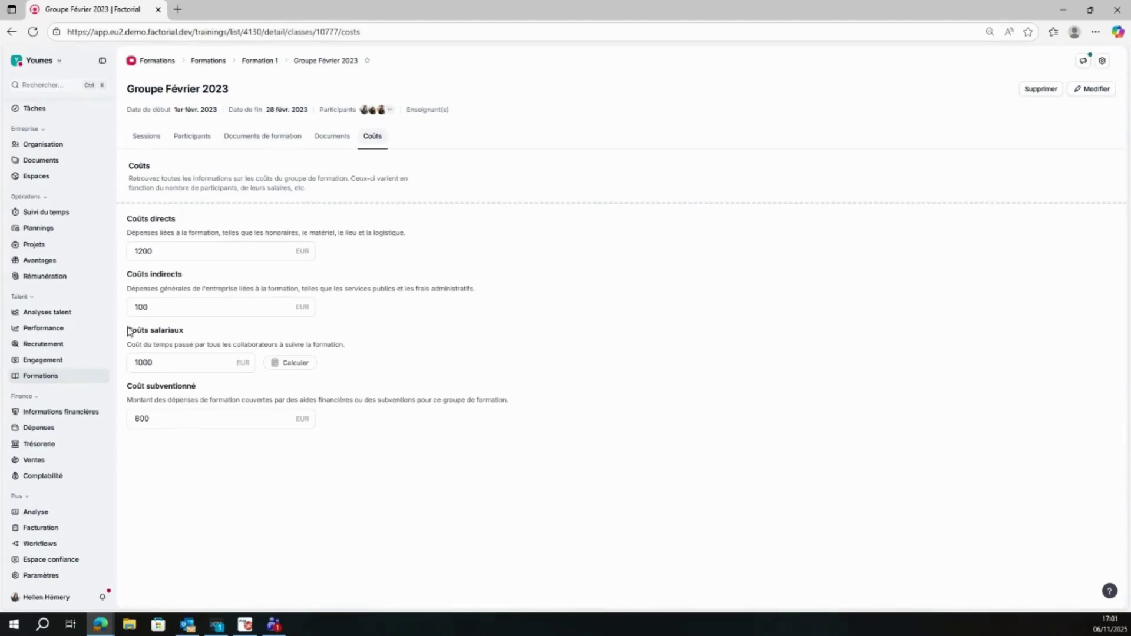
- Return to Formation 1 and examine its full participant list with training statuses and due dates
left_click(257, 61)
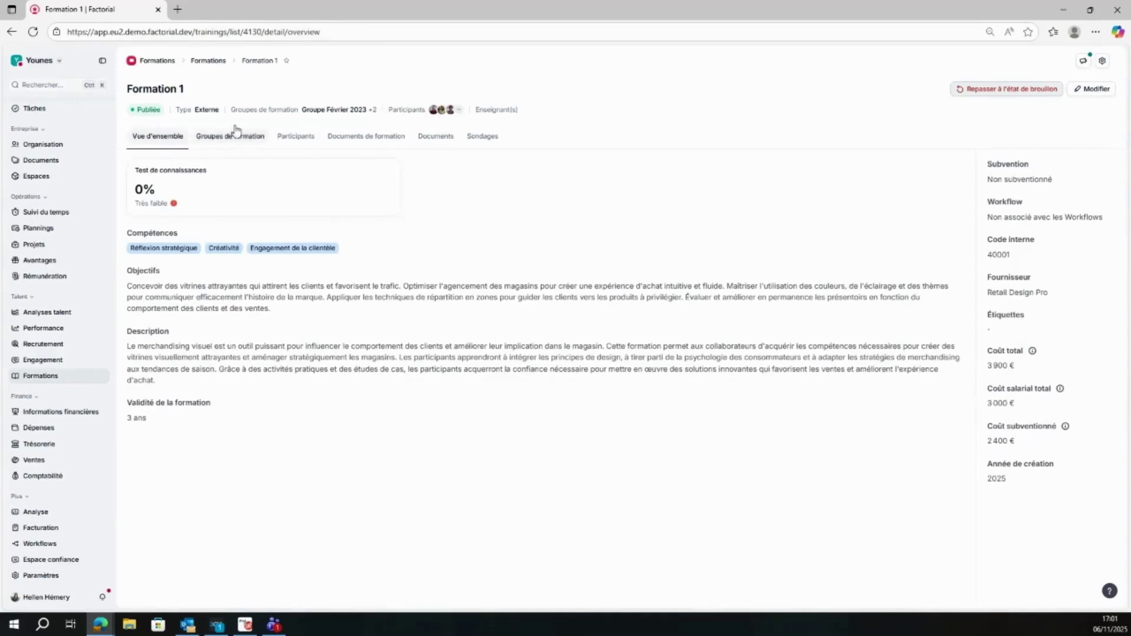
left_click(298, 148)
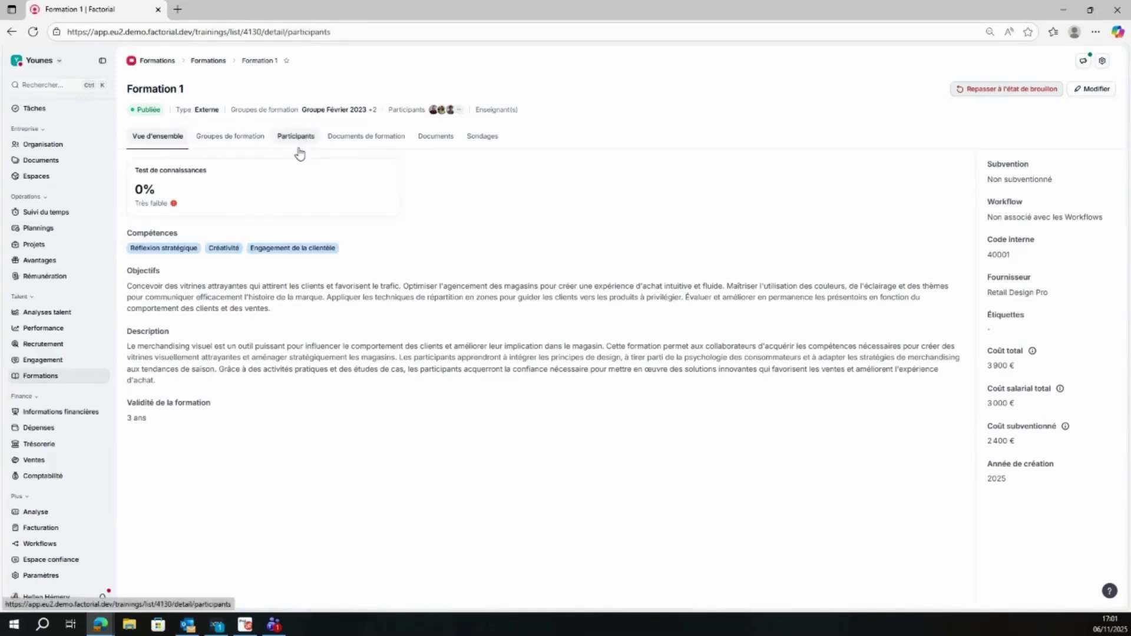
left_click(293, 157)
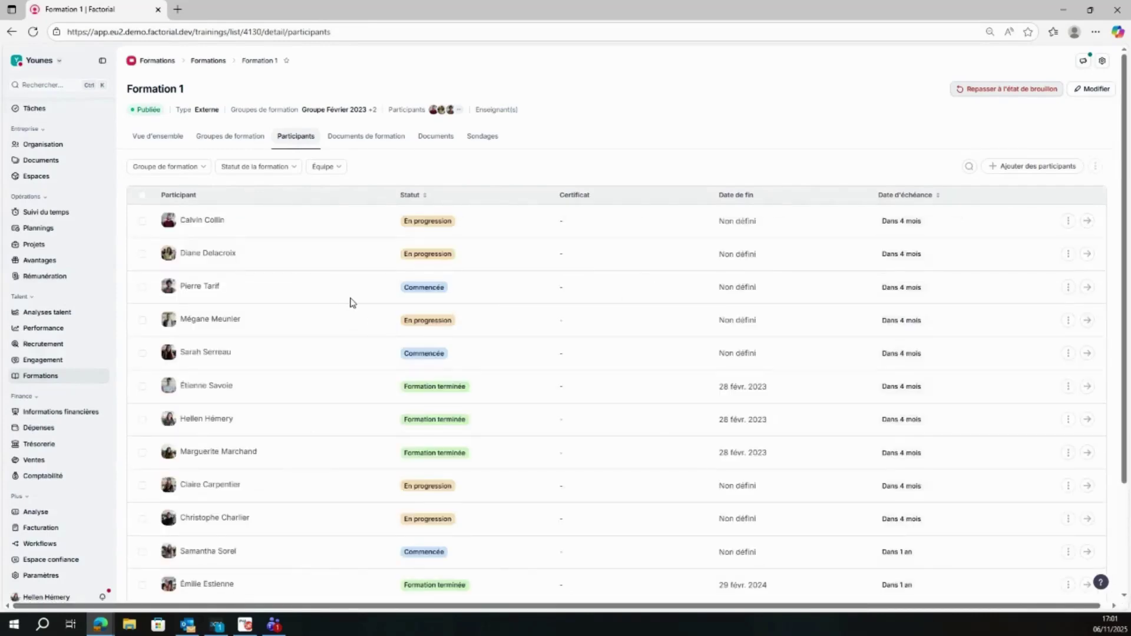
scroll(351, 302, "down", 4)
scroll(347, 303, "down", 2)
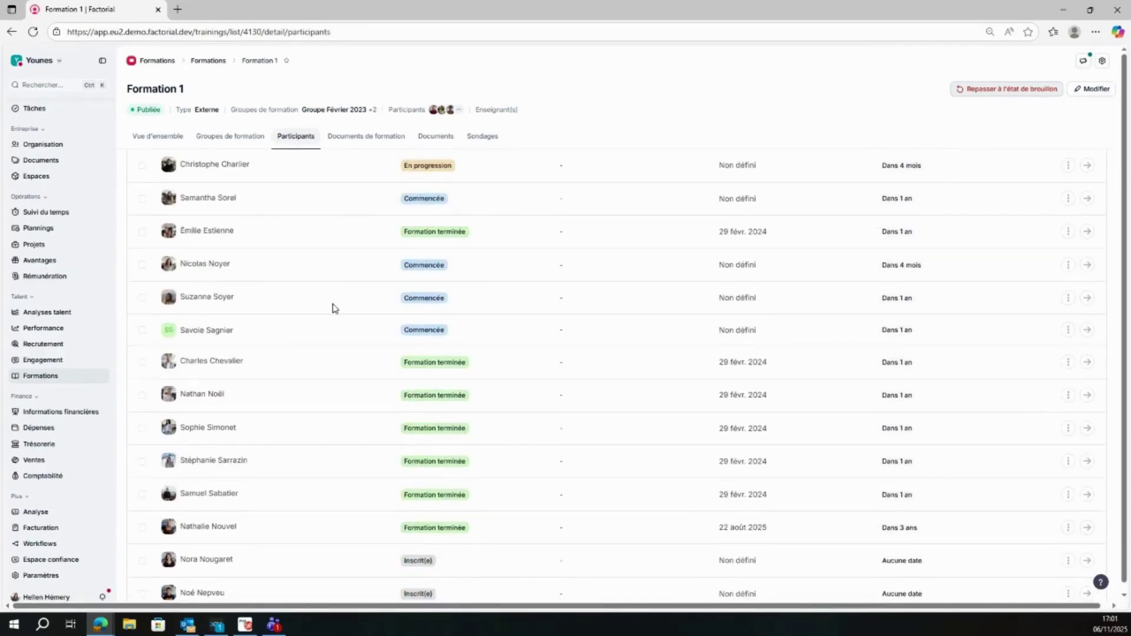
scroll(462, 326, "down", 2)
scroll(585, 301, "up", 10)
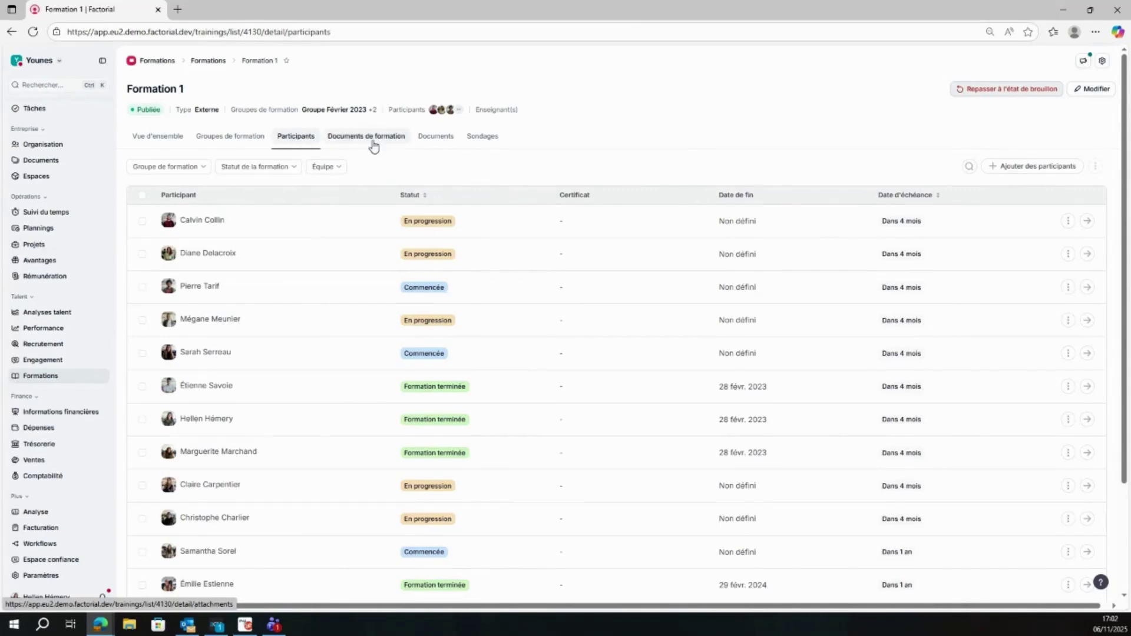
- Review Formation 1's shared training material, internal documents and surveys
left_click(373, 146)
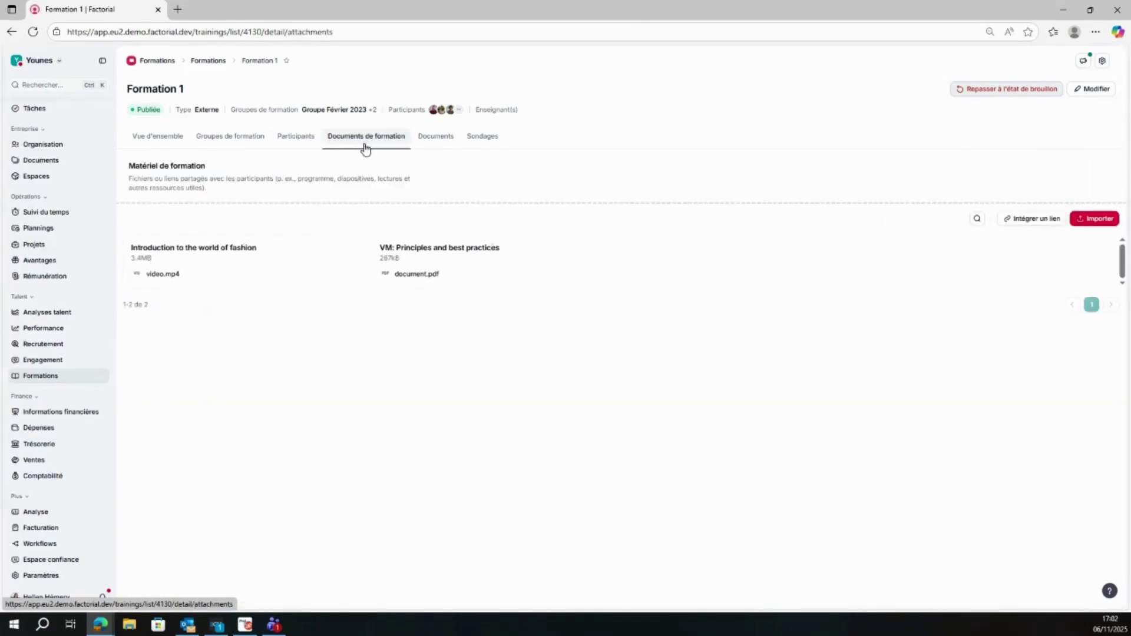
left_click(443, 142)
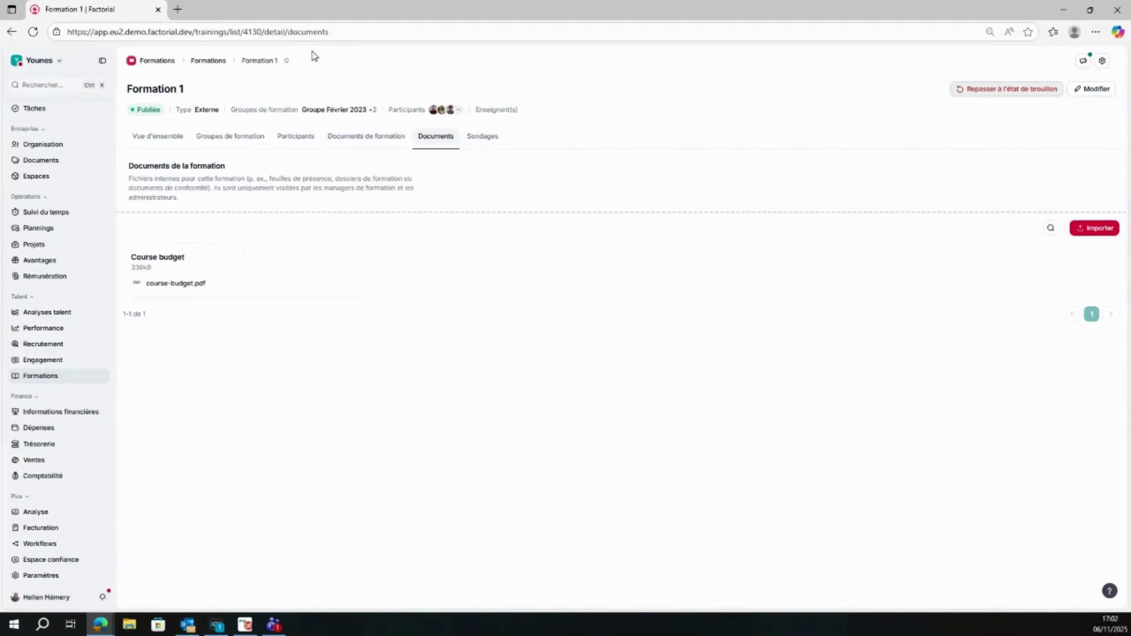
left_click(495, 138)
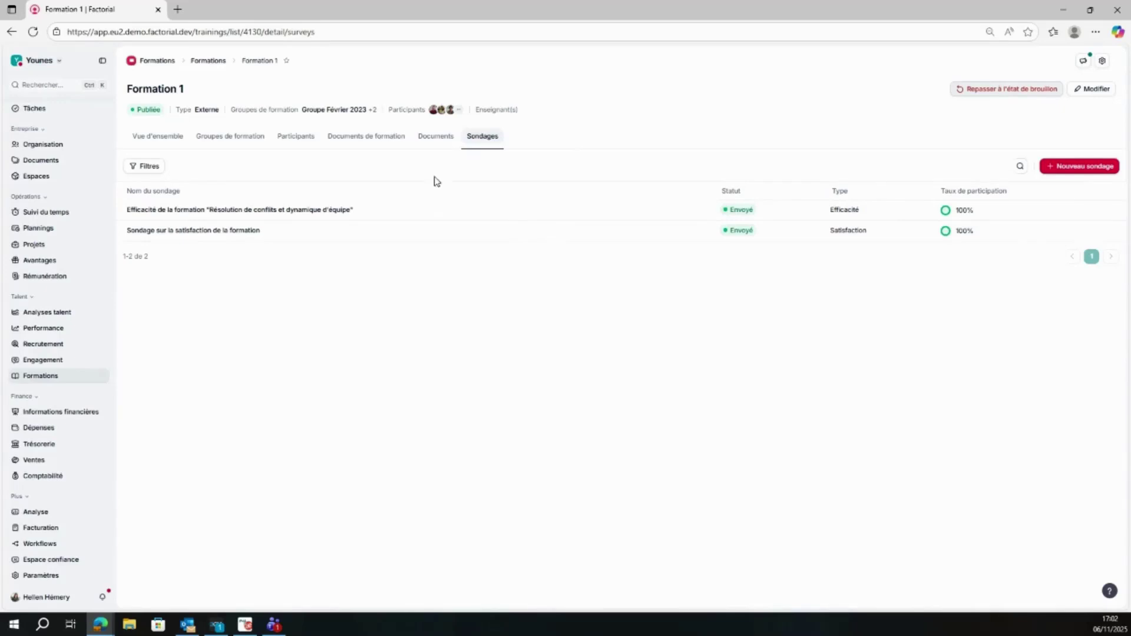
- Examine the company-wide training indicators, including costs, enrolments by team and gender, and session hours
left_click(157, 68)
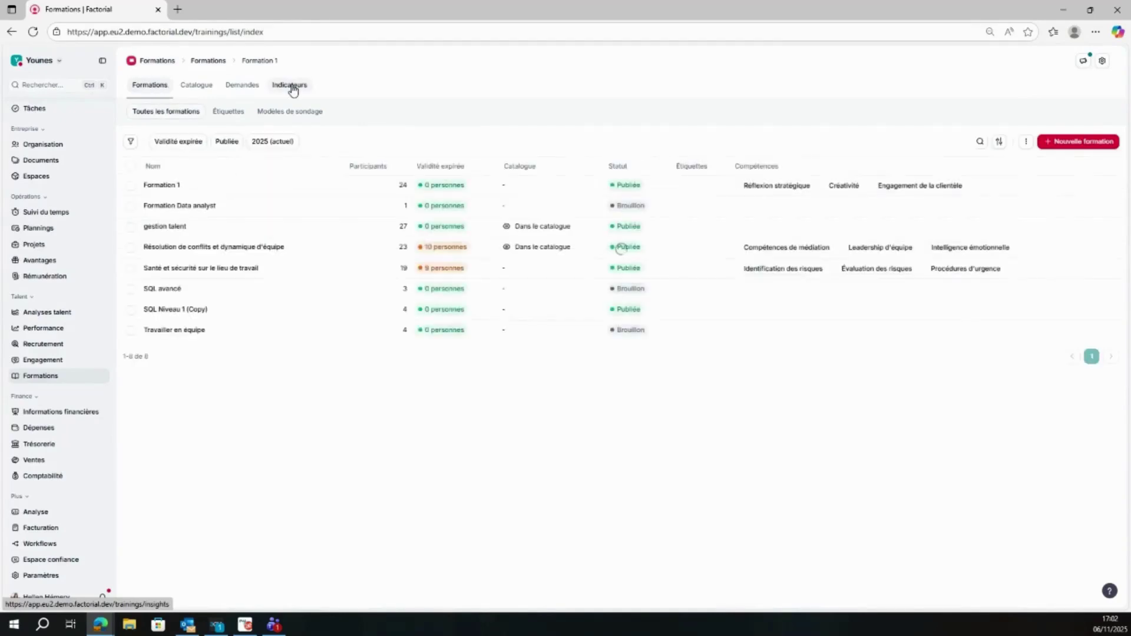
left_click(290, 86)
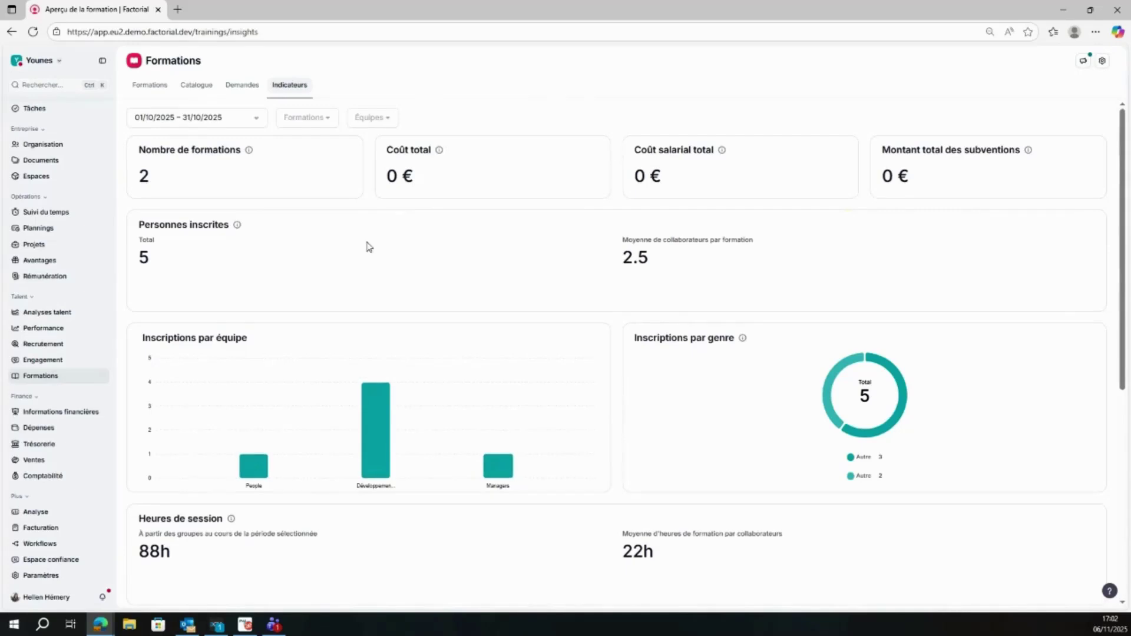
scroll(612, 318, "down", 1)
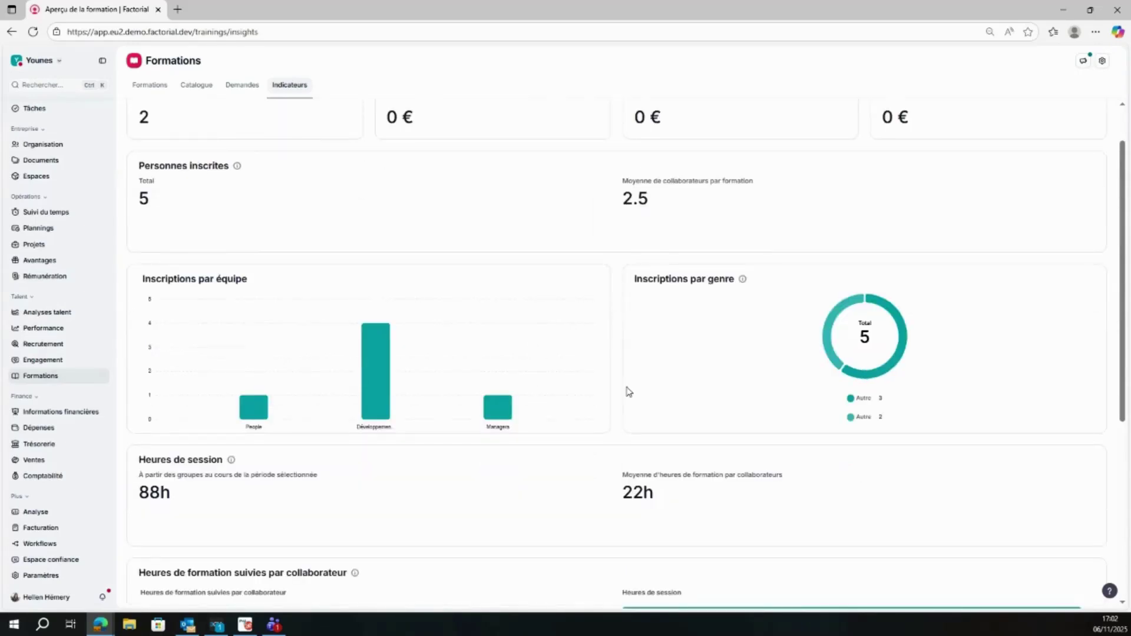
scroll(629, 392, "up", 1)
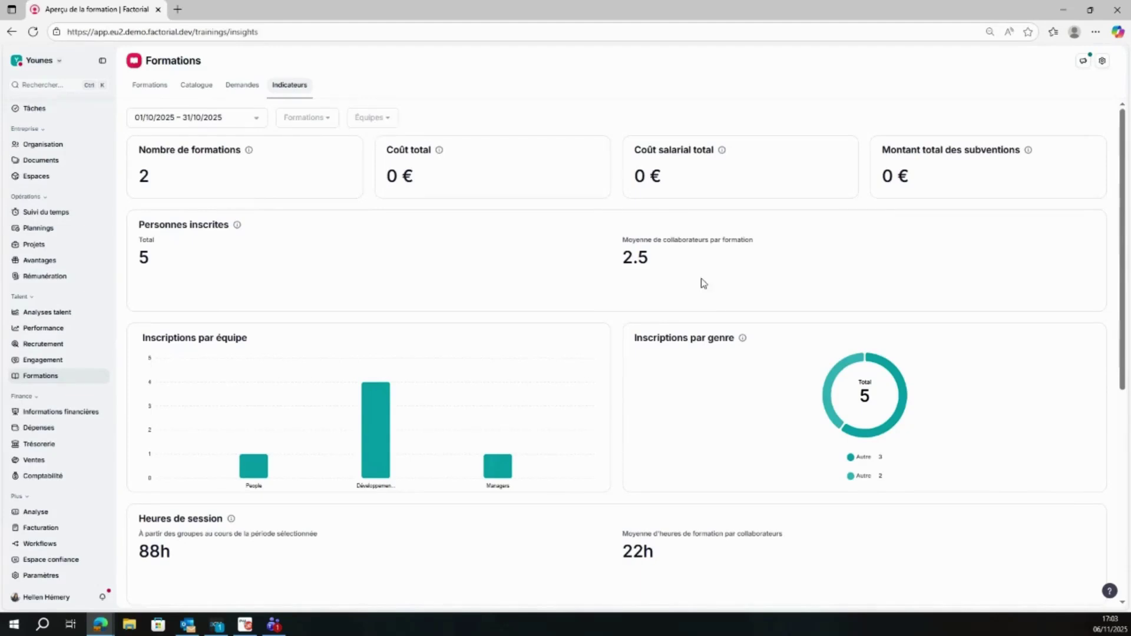
scroll(701, 282, "down", 3)
scroll(687, 357, "up", 3)
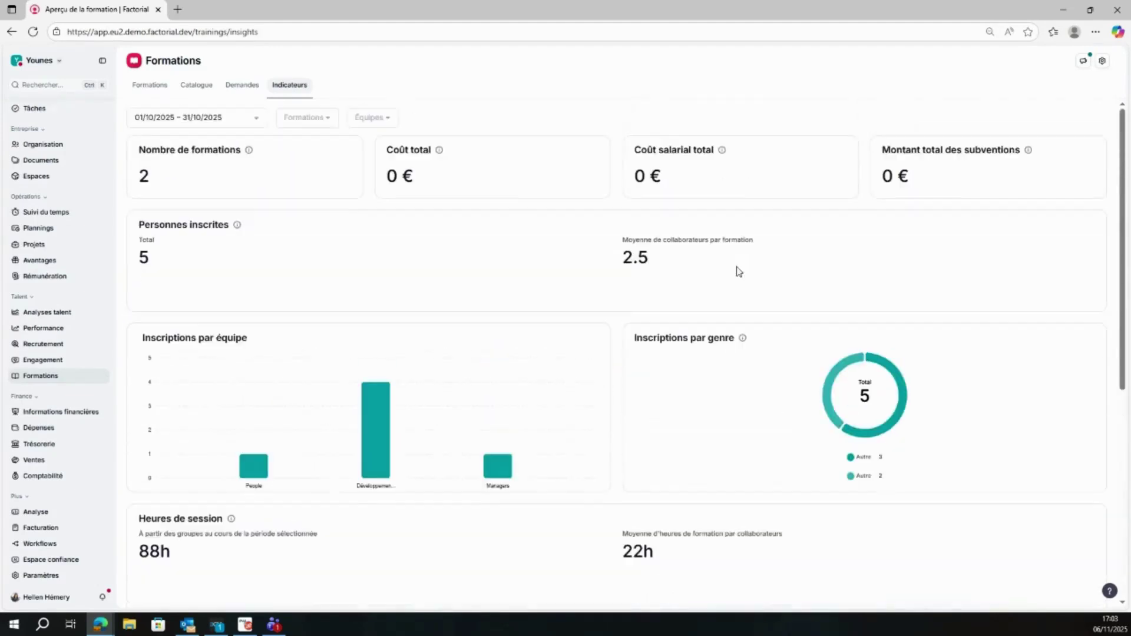